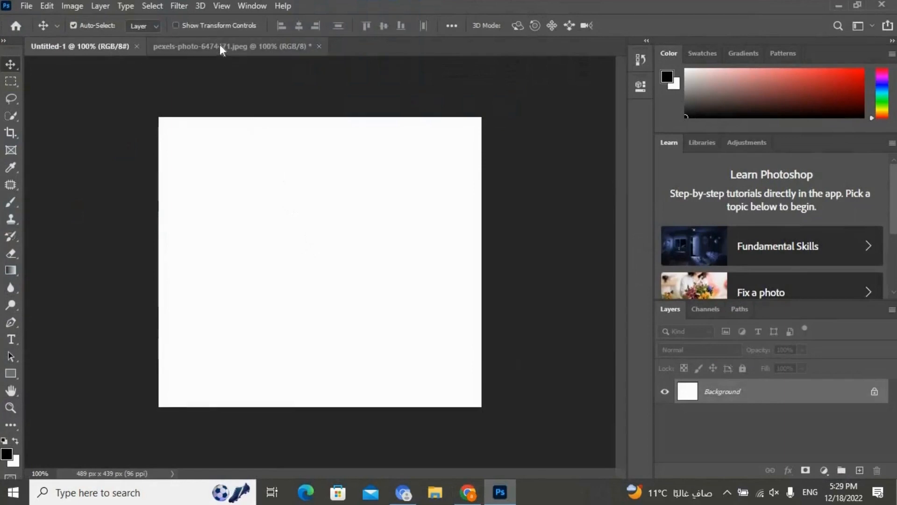
- Switch to the pexels-photo-6474471.jpeg document with the man painting the wall
left_click(206, 45)
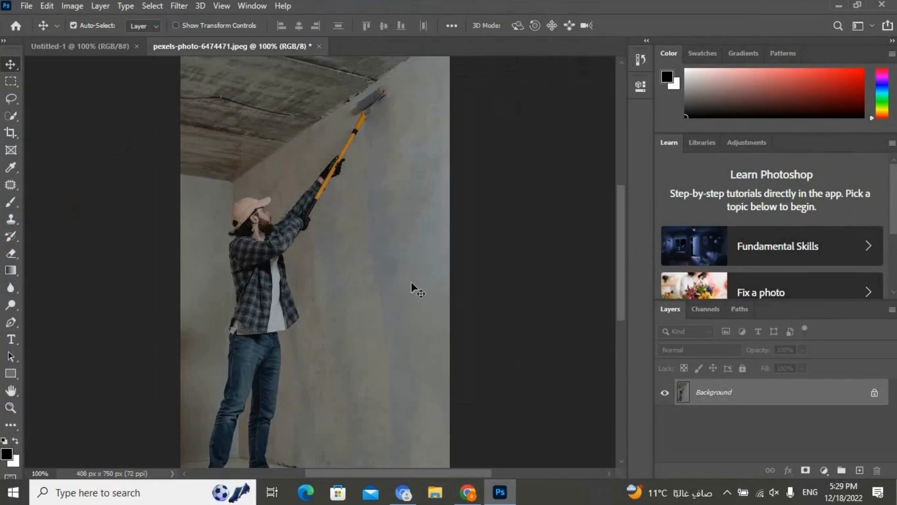
scroll(304, 269, "down", 1)
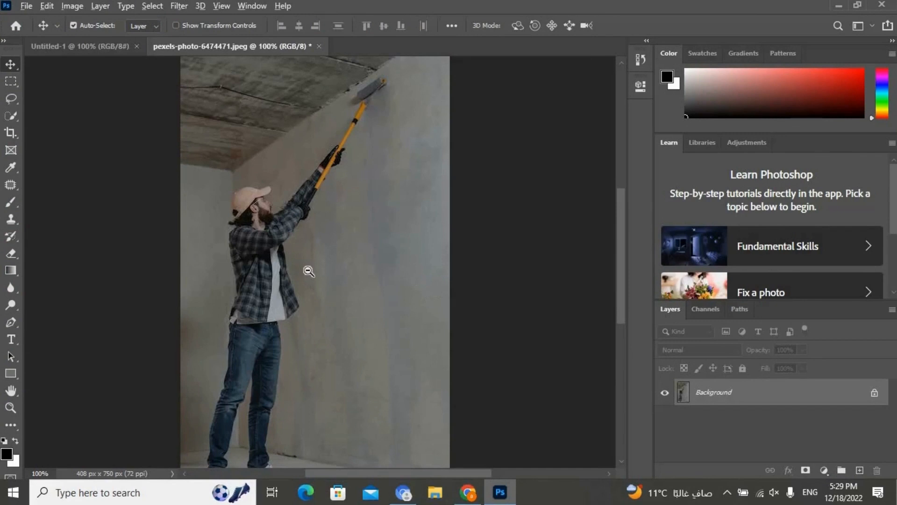
left_click(309, 271, "alt")
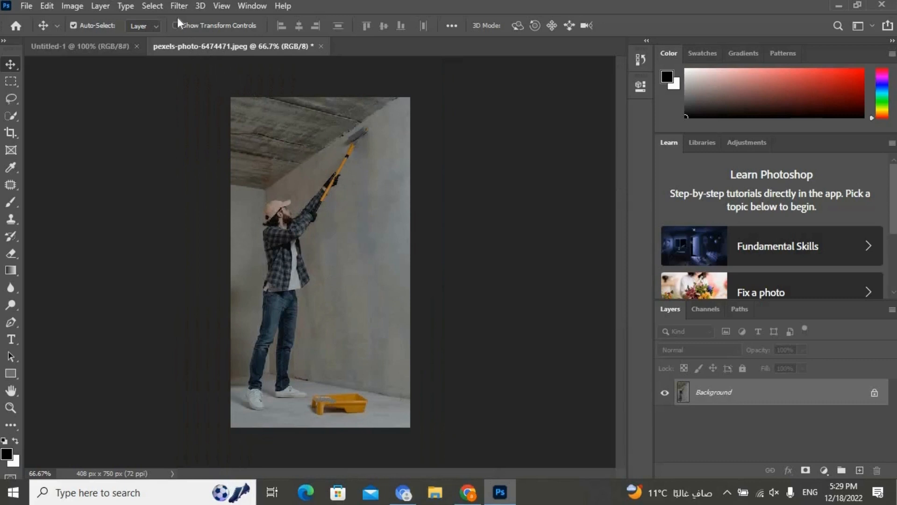
left_click(153, 6)
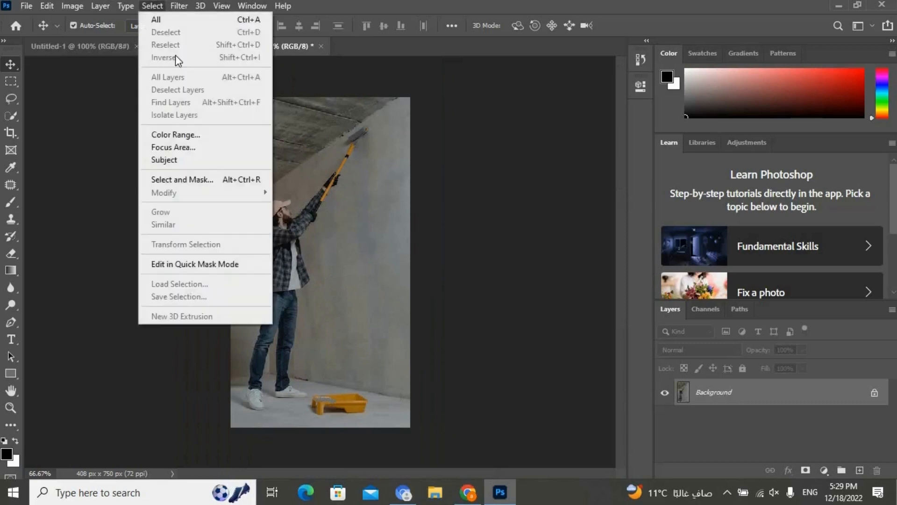
left_click(195, 160)
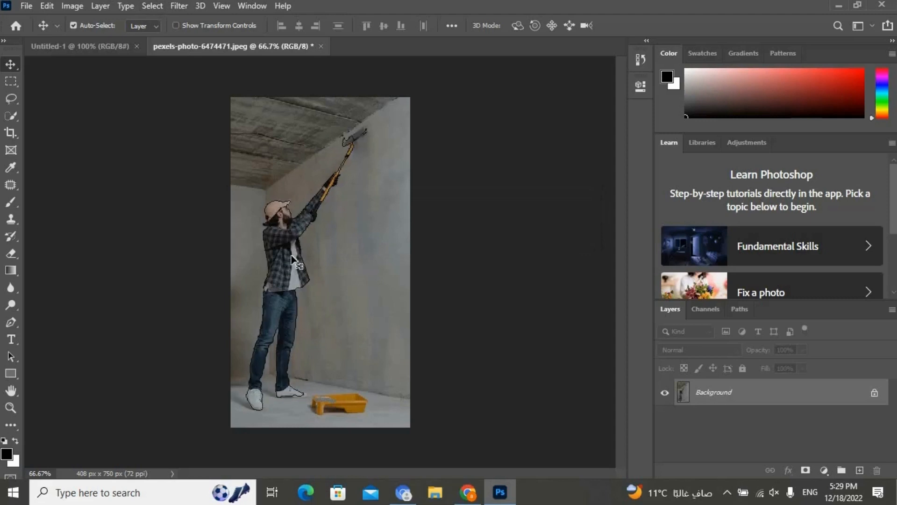
key("ctrl+c")
key("ctrl+d")
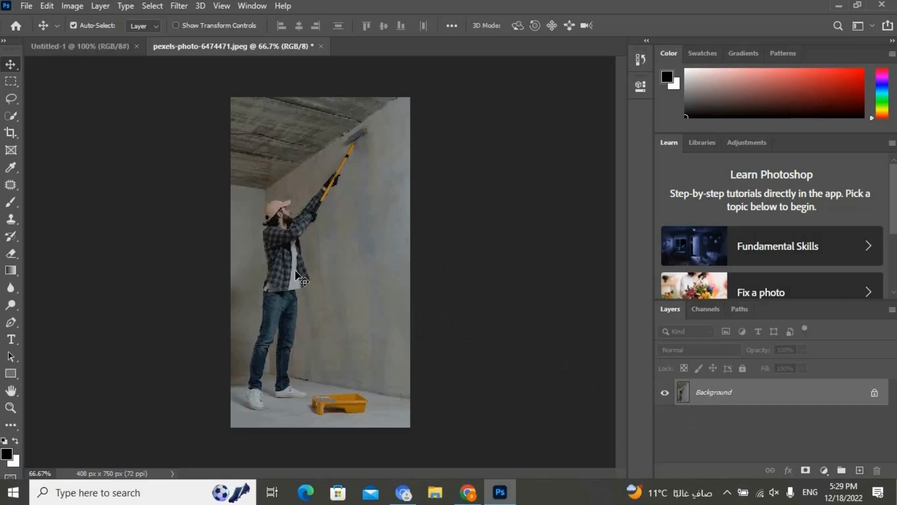
left_click(180, 6)
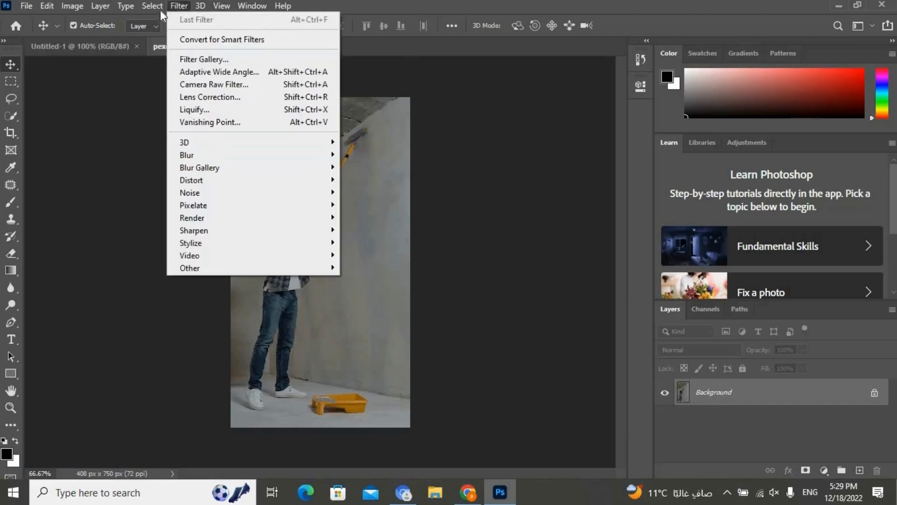
left_click(180, 6)
left_click(182, 6)
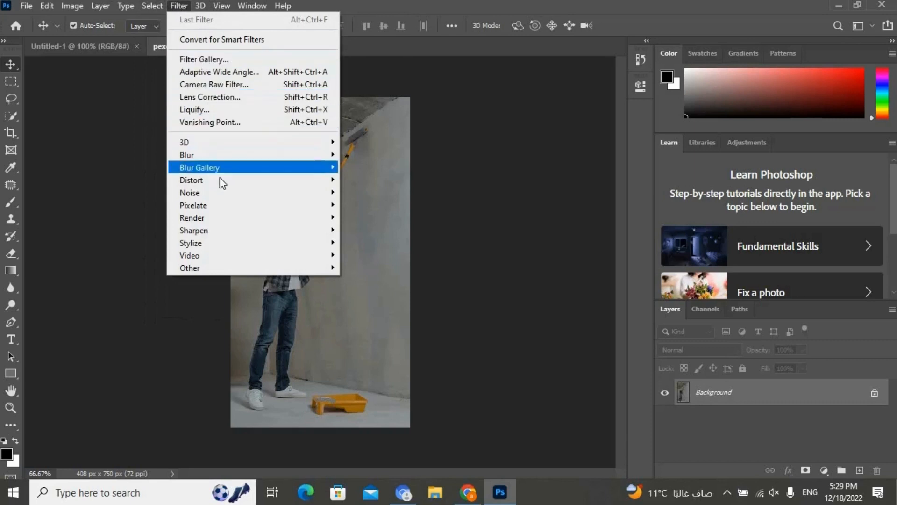
- Copy the man onto a new layer using Select Subject, and add an empty layer directly beneath that copy
mouse_move(156, 3)
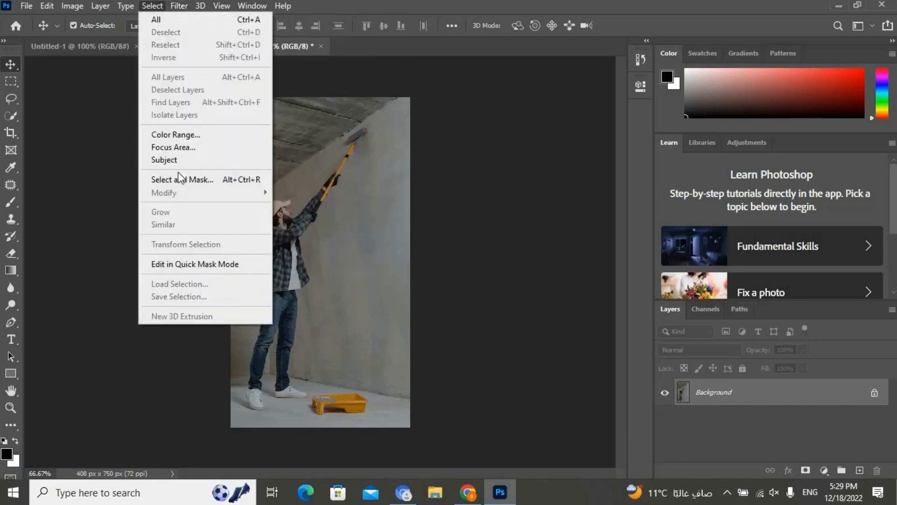
left_click(177, 163)
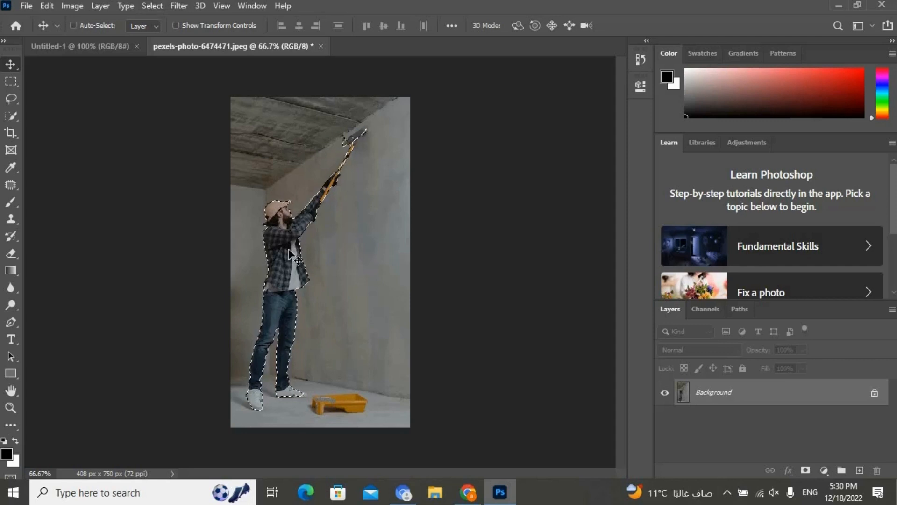
key("ctrl+j")
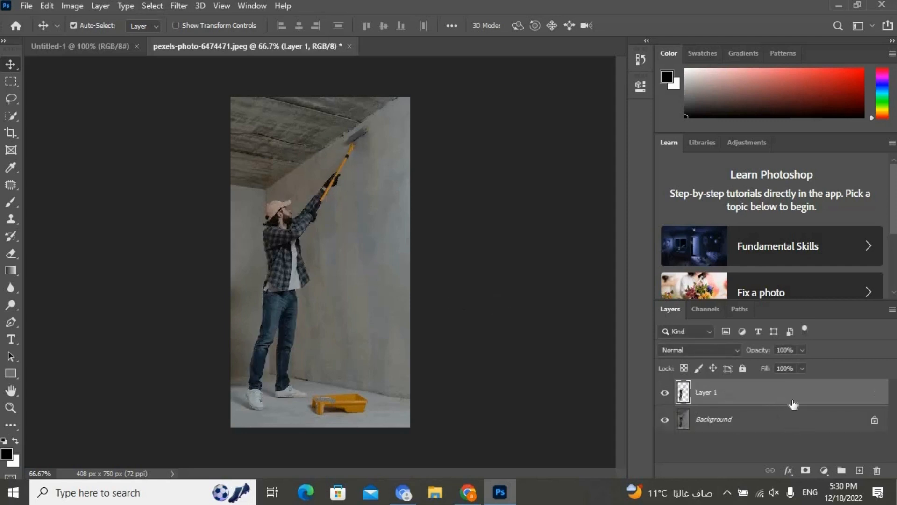
left_click(860, 470)
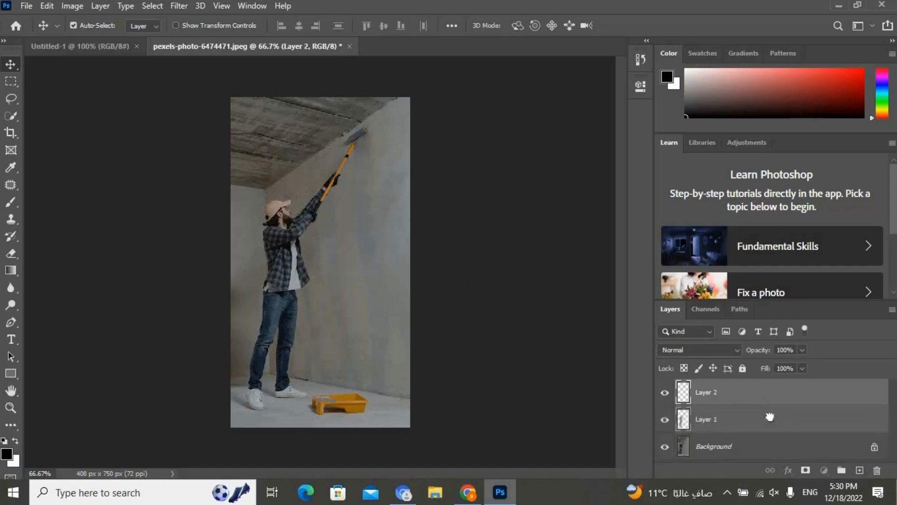
mouse_move(770, 417)
left_mouse_down()
mouse_move(752, 415)
mouse_move(761, 398)
mouse_move(771, 428)
left_mouse_up()
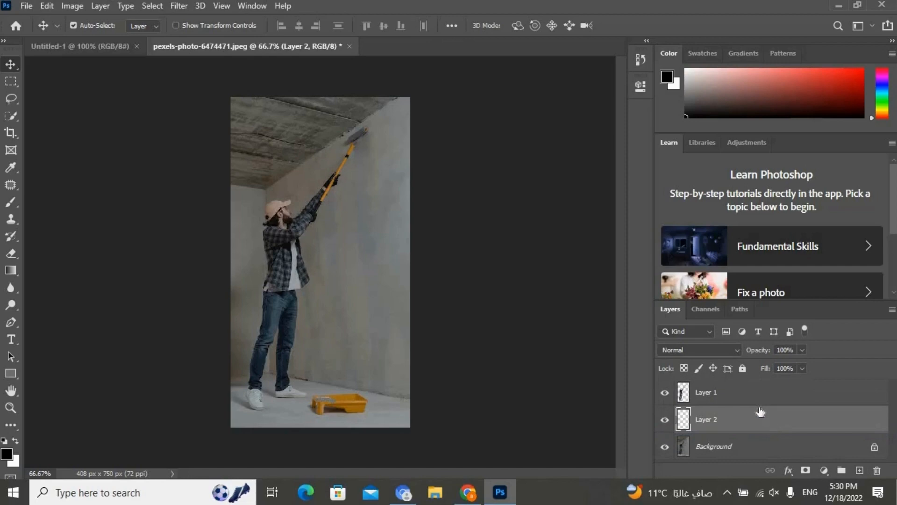
- Open the pentagon pattern image pexels-photo-3695238.jpeg from the images2 folder
left_click(26, 5)
left_click(35, 32)
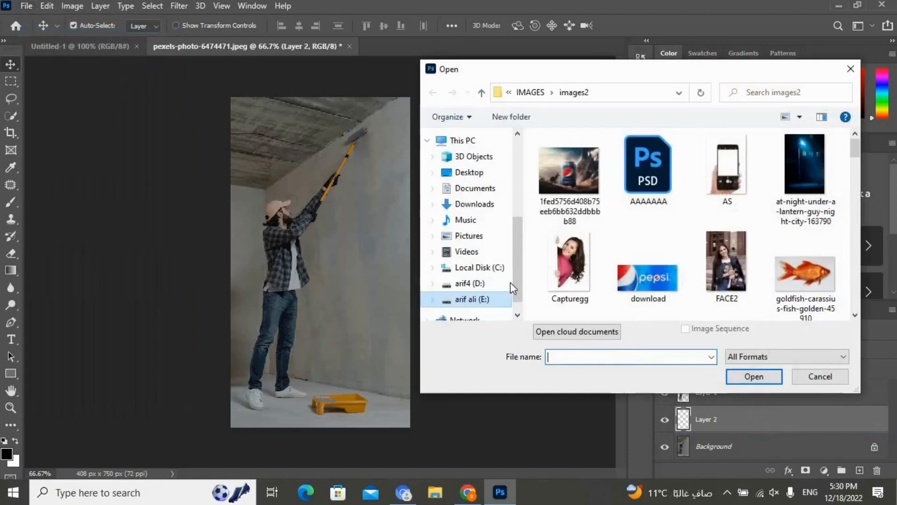
left_click(702, 274)
scroll(702, 274, "down", 5)
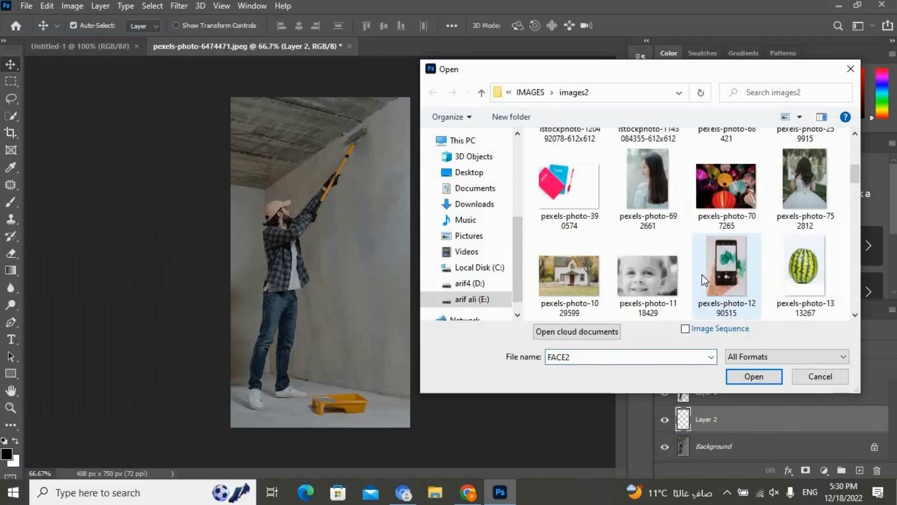
scroll(702, 273, "down", 3)
scroll(701, 274, "down", 3)
scroll(702, 273, "down", 3)
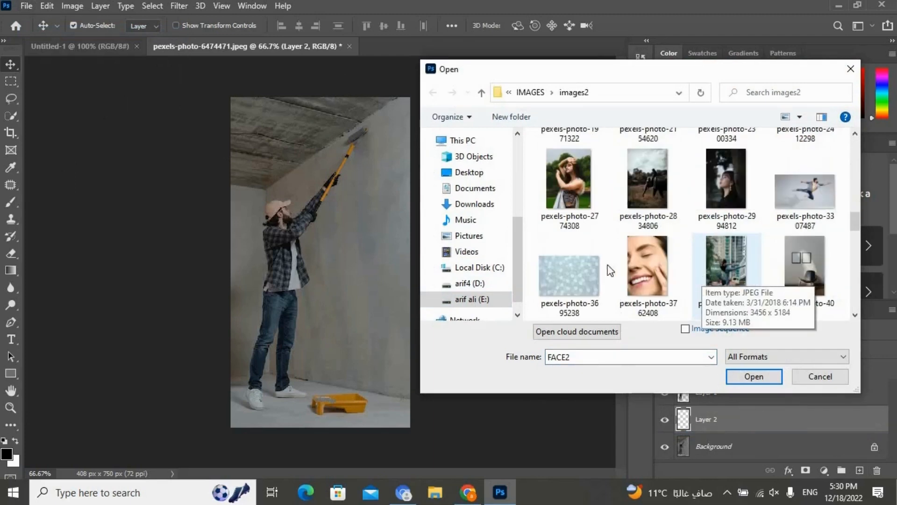
left_click(586, 265)
left_click(750, 374)
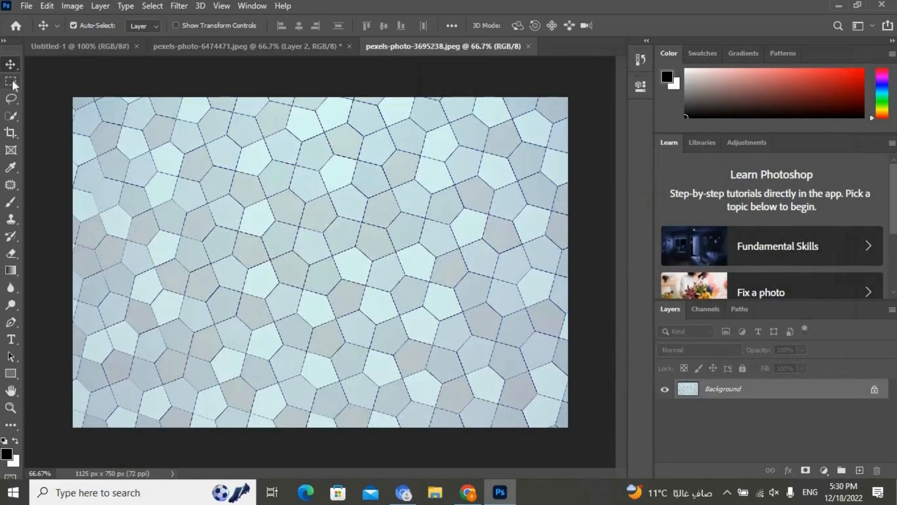
- Select the entire pentagon pattern with the Rectangular Marquee and duplicate it with Layer Via Copy
left_click(11, 81)
left_click_drag(74, 97, 115, 178)
left_click_drag(360, 326, 561, 341)
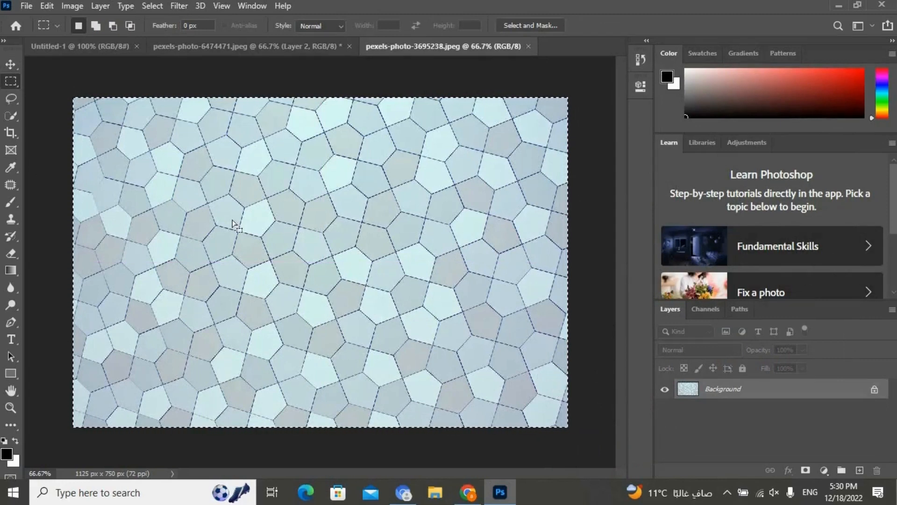
left_click(97, 6)
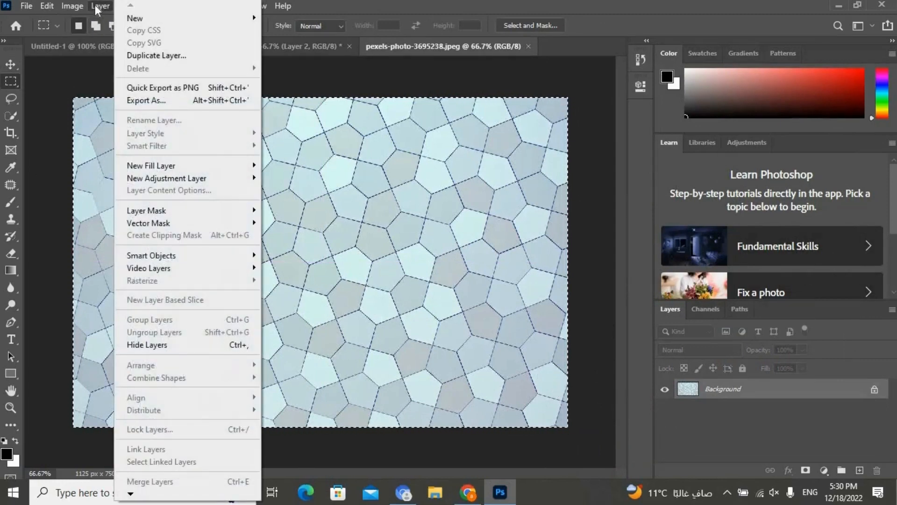
left_click(102, 170)
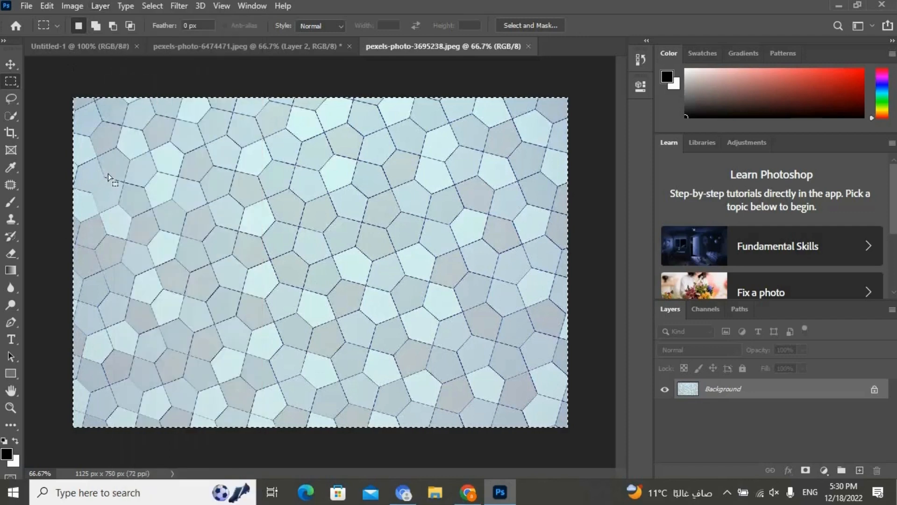
right_click(121, 179)
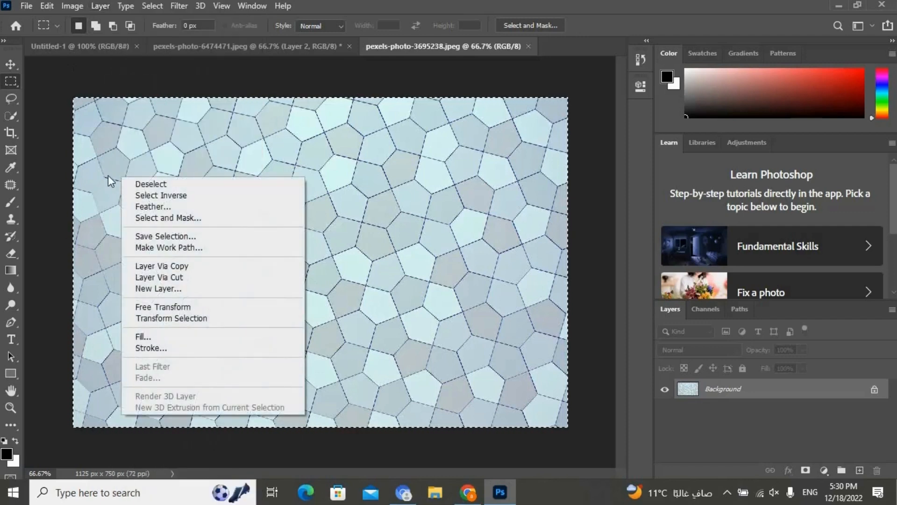
left_click(201, 265)
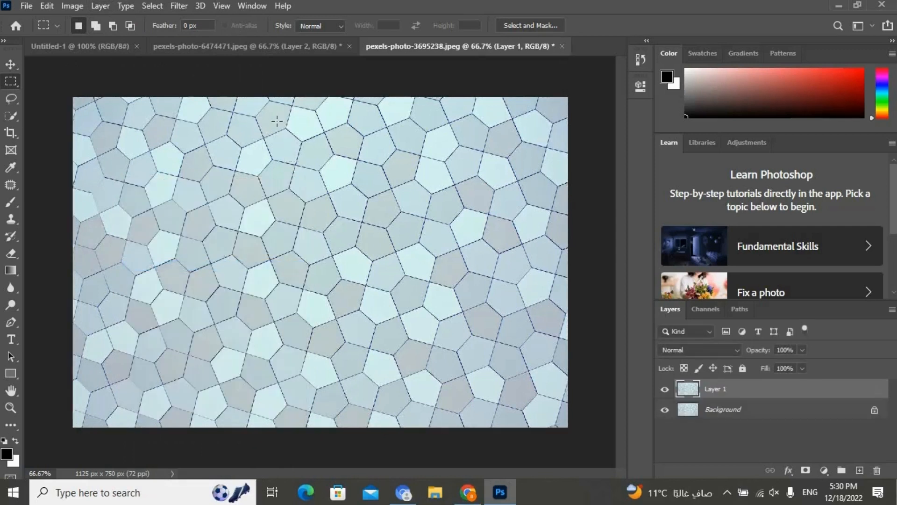
- Select and copy the whole pattern on its duplicate layer, and return to the pexels-photo-6474471.jpeg document
left_click(664, 389)
left_click(663, 390)
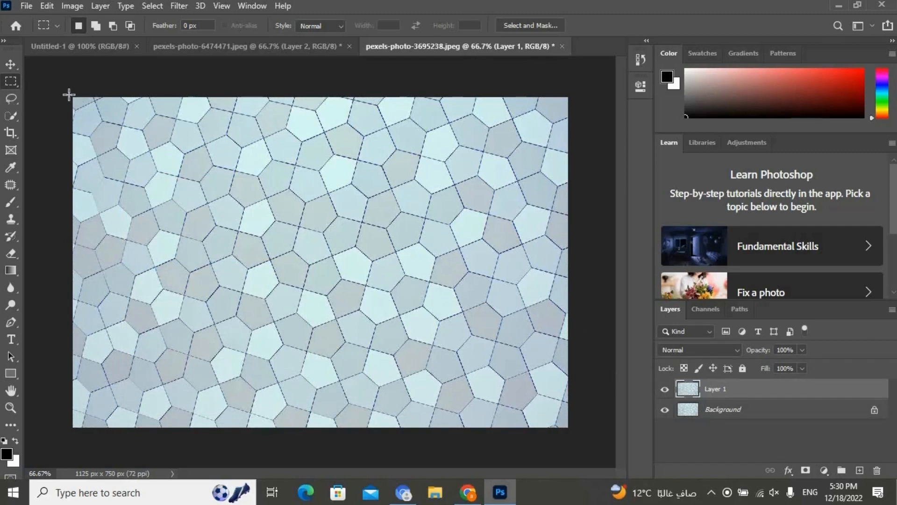
left_click_drag(69, 94, 563, 380)
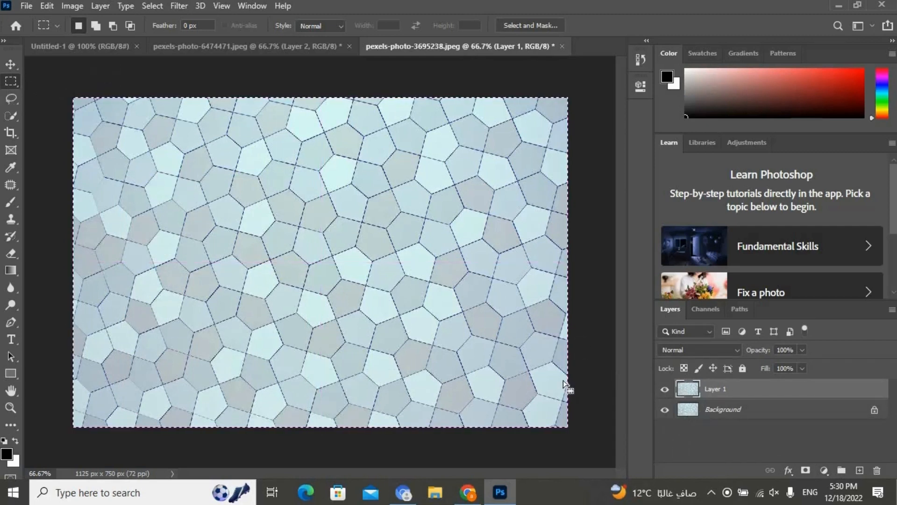
left_click(285, 43)
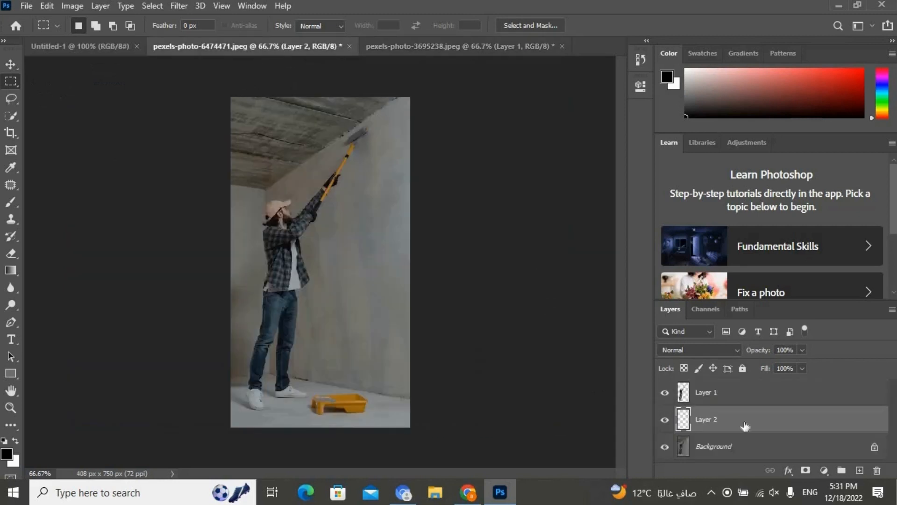
- Open the Vanishing Point filter on the empty layer and draw a four-corner perspective plane over the wall behind the man
left_click(179, 6)
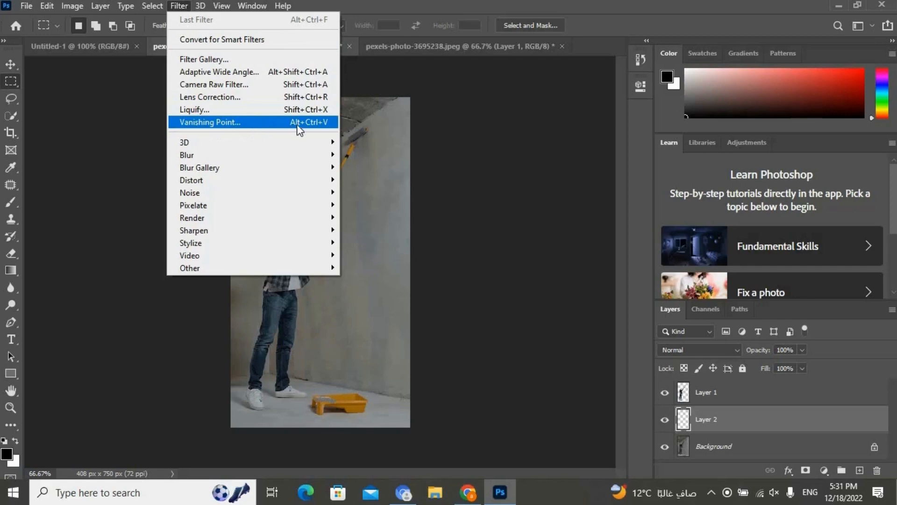
left_click(266, 124)
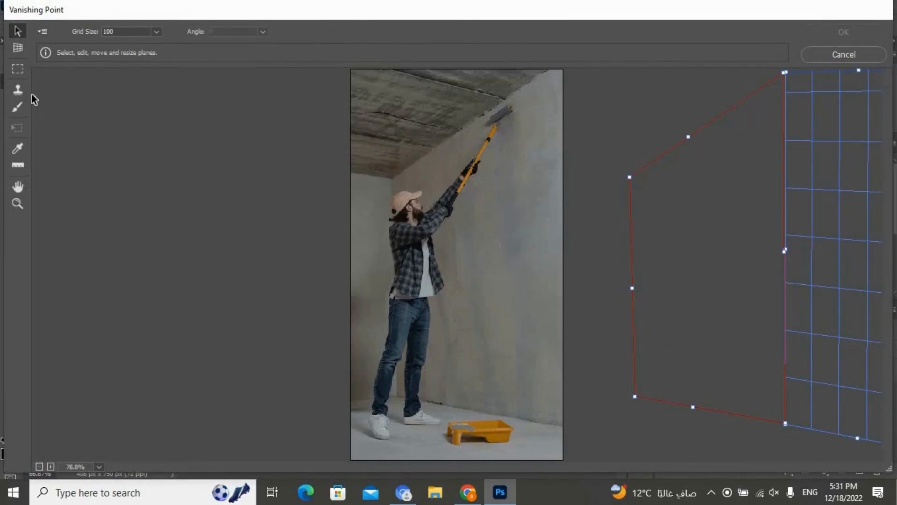
left_click(17, 49)
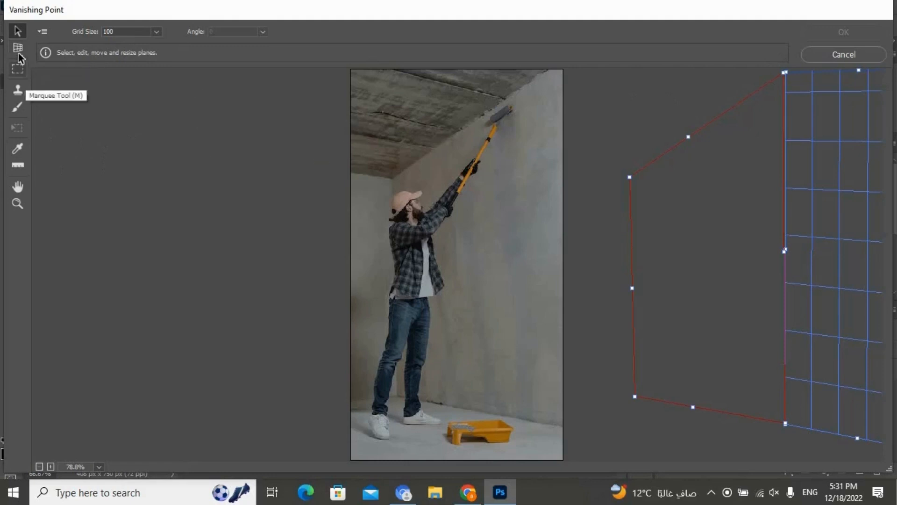
left_click(392, 177)
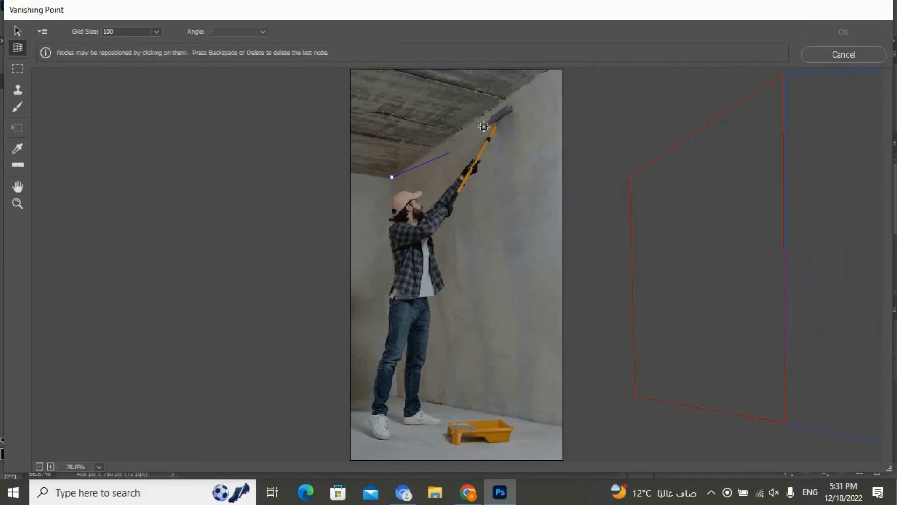
left_click(562, 71)
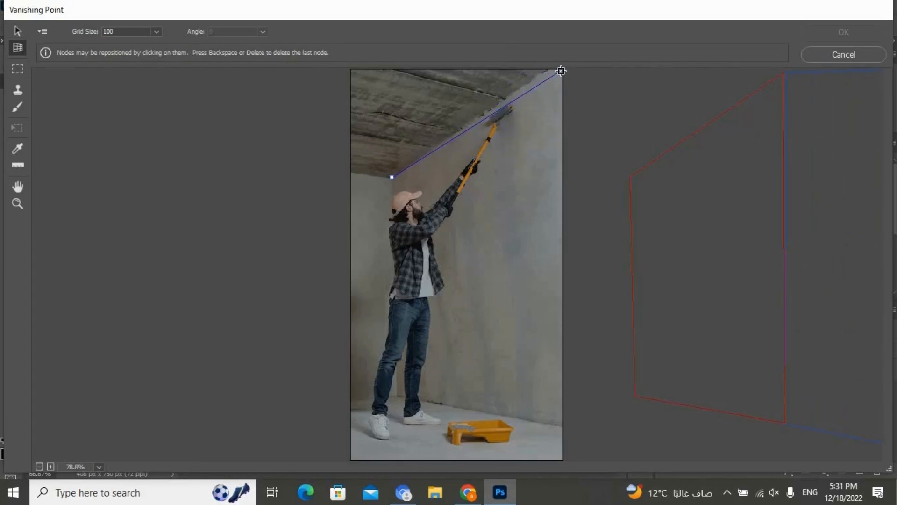
left_click(562, 427)
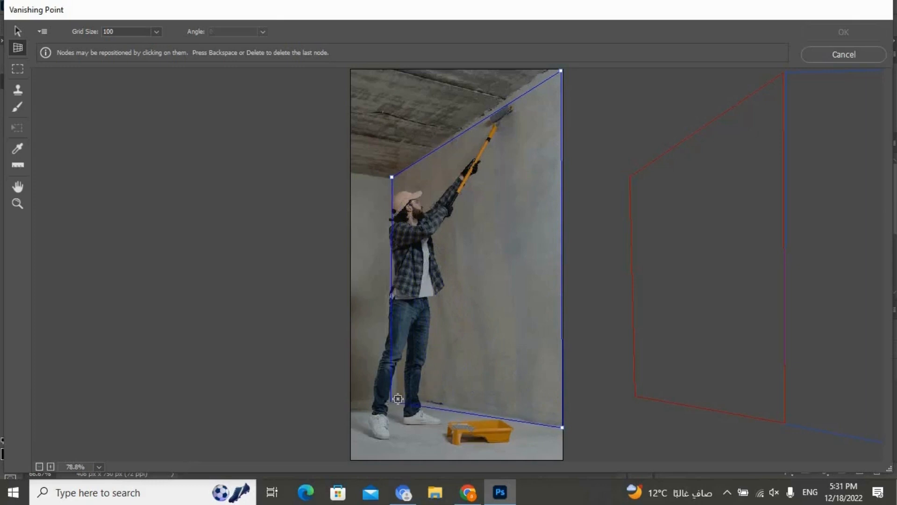
left_click(395, 396)
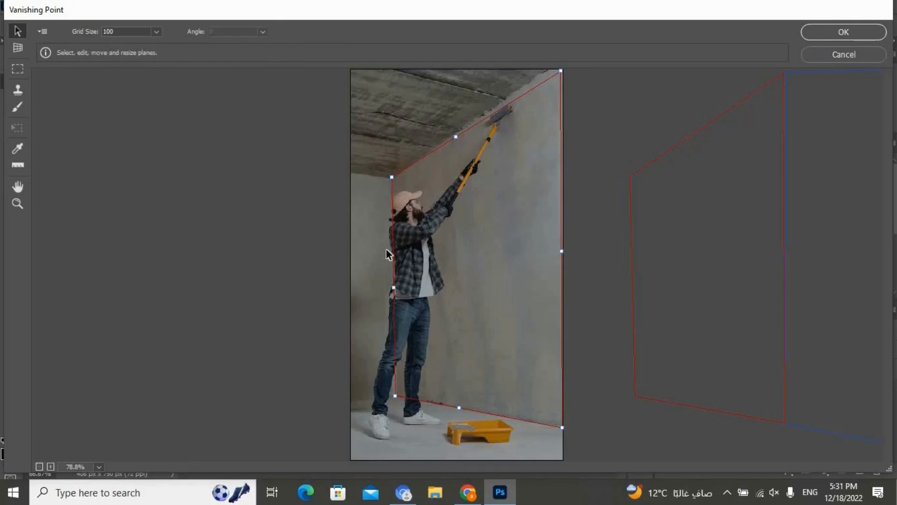
- Paste the copied pentagon pattern into Vanishing Point and move it onto the wall's perspective plane
key("ctrl+v")
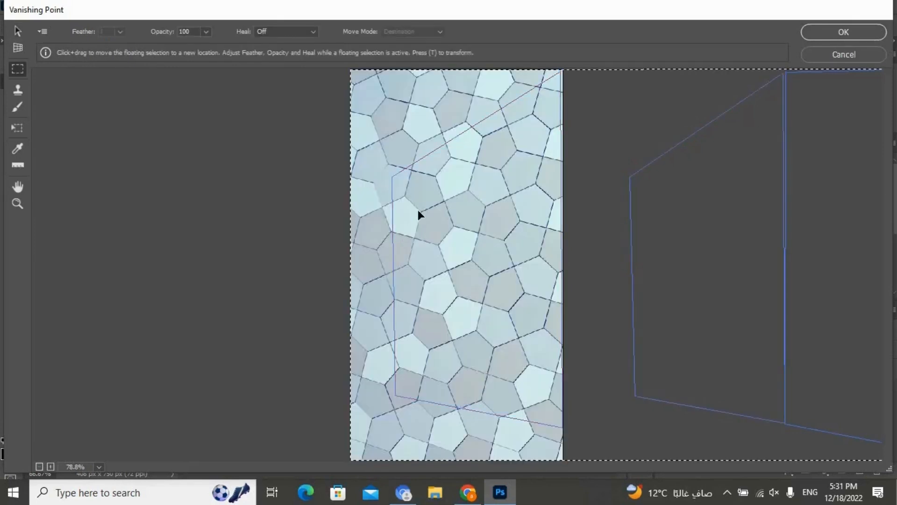
left_click_drag(415, 170, 401, 266)
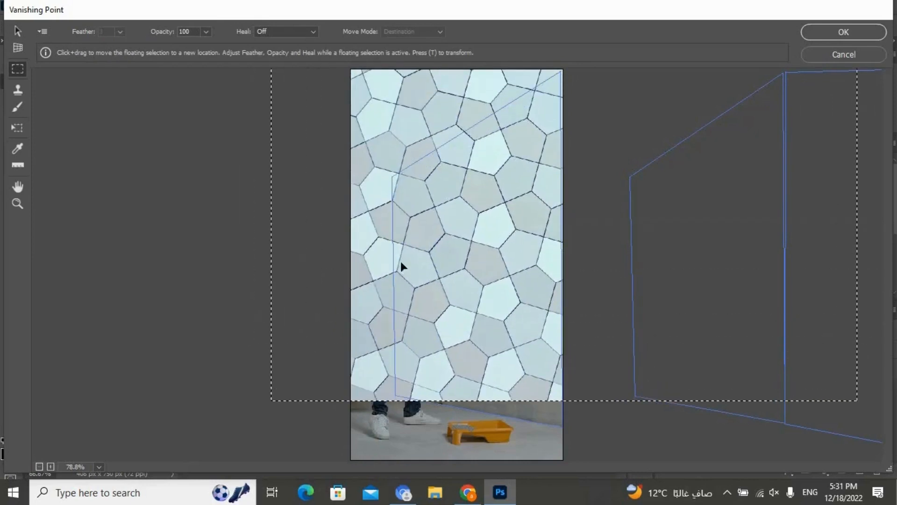
left_click_drag(420, 315, 466, 318)
- Scale the floating pattern down with the Transform tool and reposition it across the wall plane
key("t")
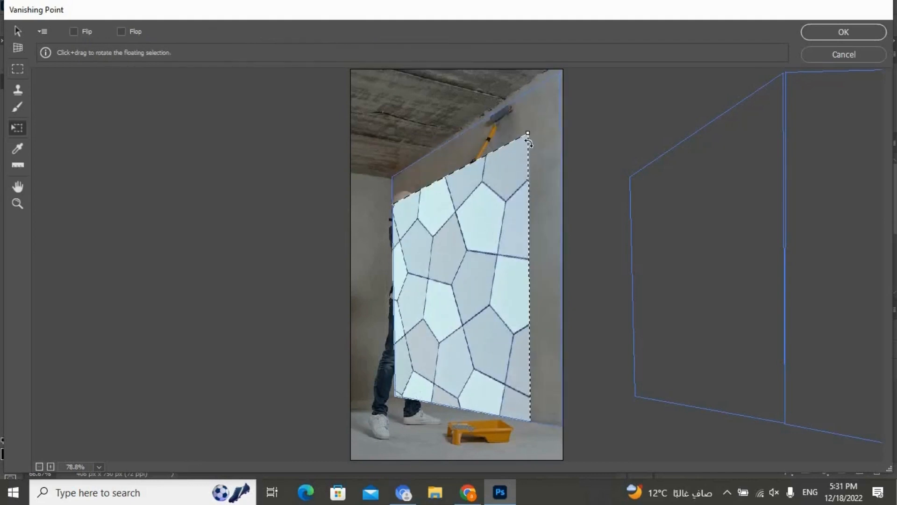
left_click_drag(529, 133, 428, 315)
mouse_move(428, 281)
left_mouse_down()
mouse_move(531, 200)
mouse_move(537, 127)
mouse_move(457, 256)
mouse_move(525, 151)
mouse_move(500, 217)
mouse_move(468, 230)
mouse_move(520, 152)
mouse_move(430, 276)
left_mouse_up()
left_click_drag(408, 323, 539, 148)
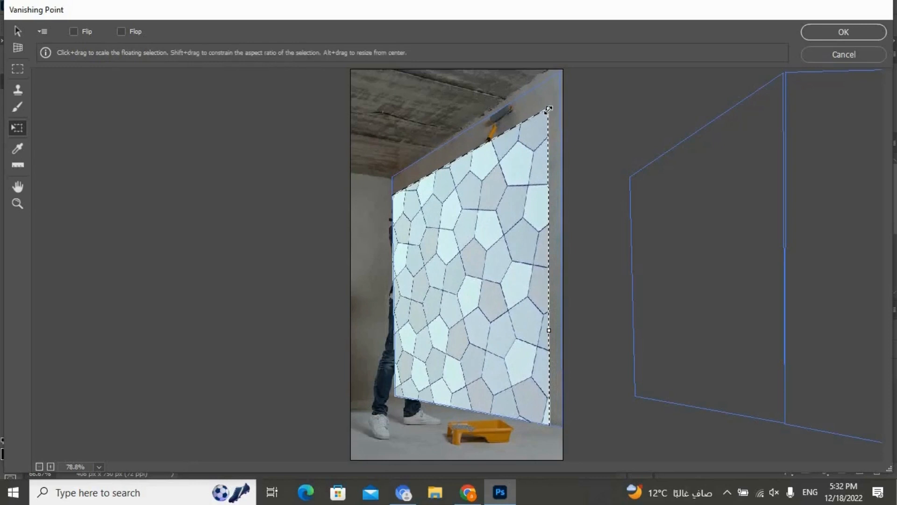
left_click_drag(550, 110, 487, 232)
left_click_drag(432, 313, 555, 163)
left_click_drag(550, 165, 542, 155)
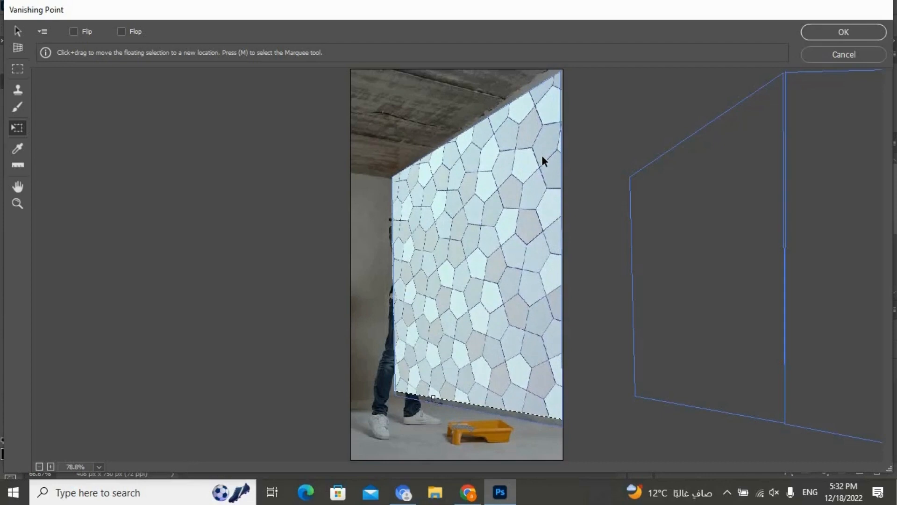
- Enlarge the pattern to reach the wall's lower edge, align it with the plane, and apply the Vanishing Point filter
left_click_drag(520, 250, 475, 248)
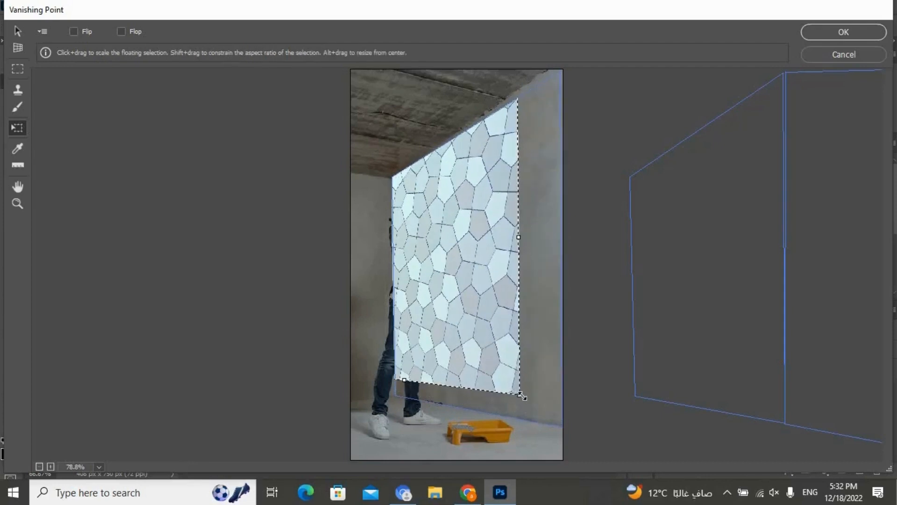
left_click_drag(519, 397, 537, 417)
left_click_drag(447, 315, 499, 318)
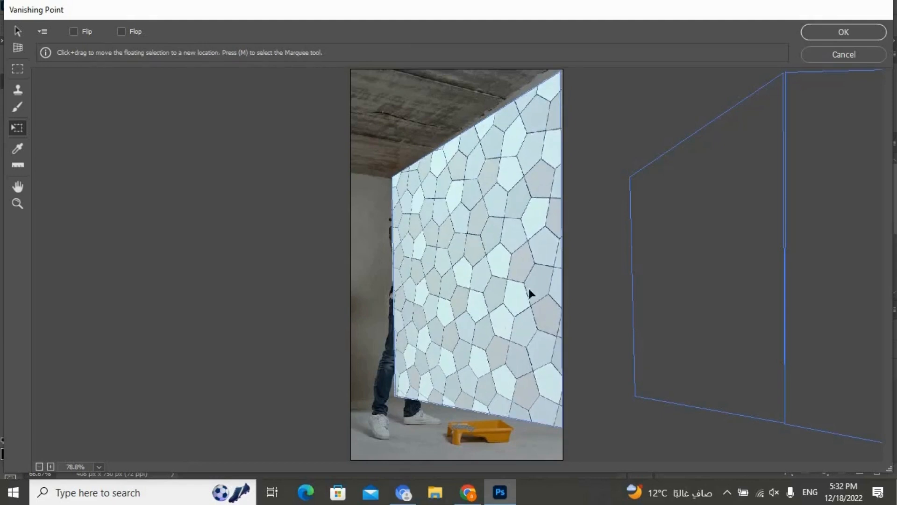
left_click(841, 31)
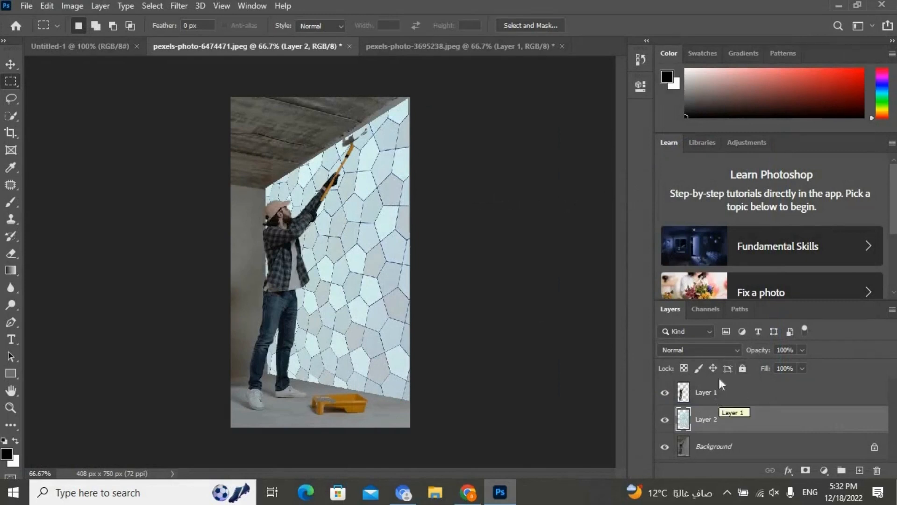
- Set the blend mode of the pattern layer, Layer 2, to Soft Light
left_click(736, 348)
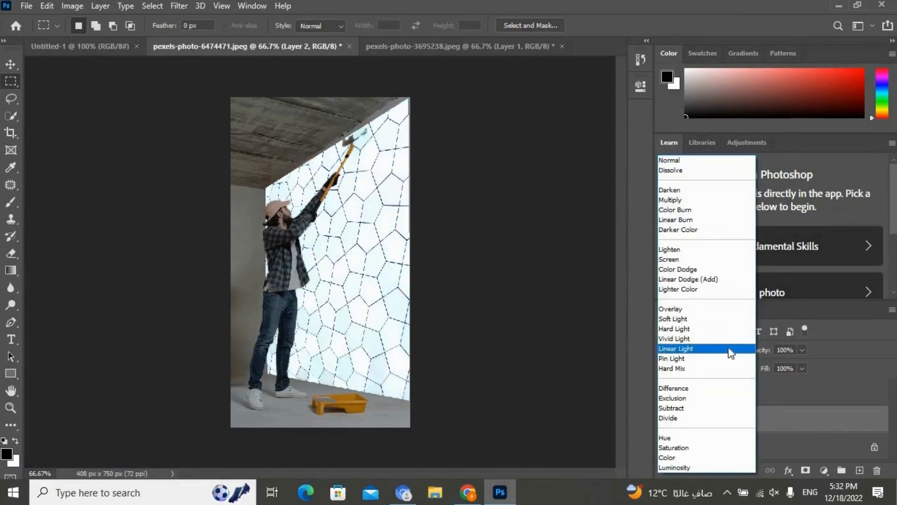
left_click(707, 322)
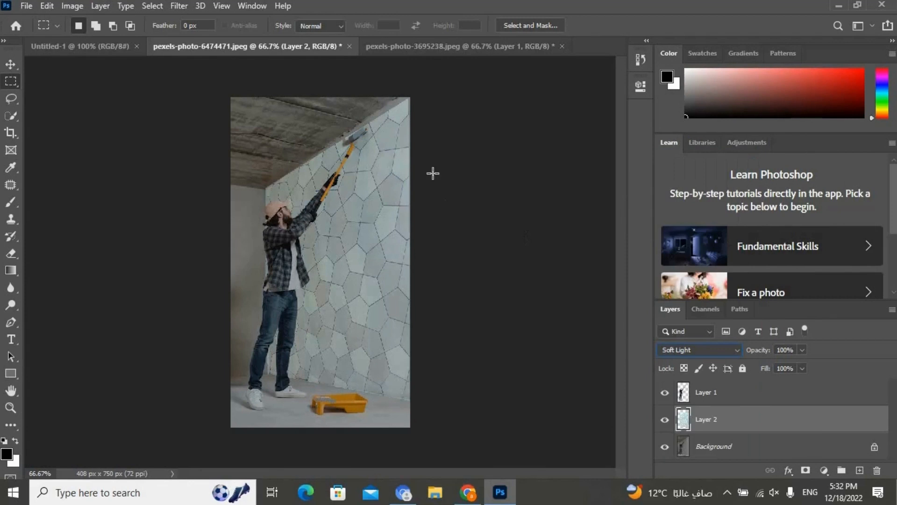
- Inspect at 200% how the pentagon pattern blends with the wall around the roller and the man's raised arms
left_click(329, 258, "ctrl")
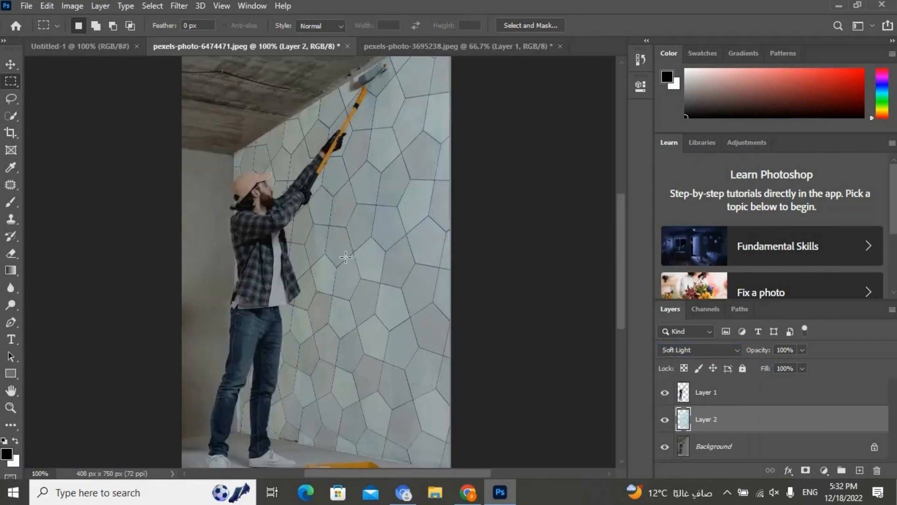
left_click(377, 245, "ctrl")
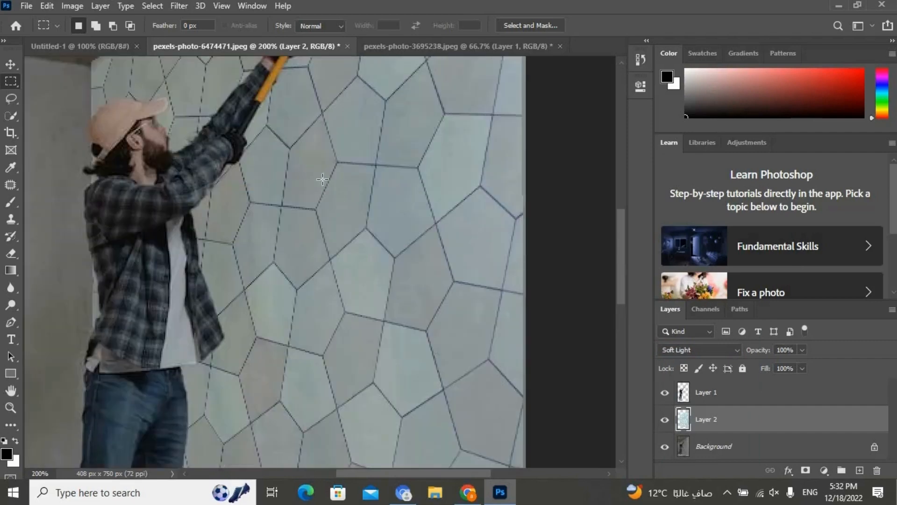
left_click_drag(320, 155, 307, 290)
mouse_move(336, 203)
left_mouse_down()
mouse_move(314, 280)
mouse_move(351, 254)
mouse_move(369, 268)
left_mouse_up()
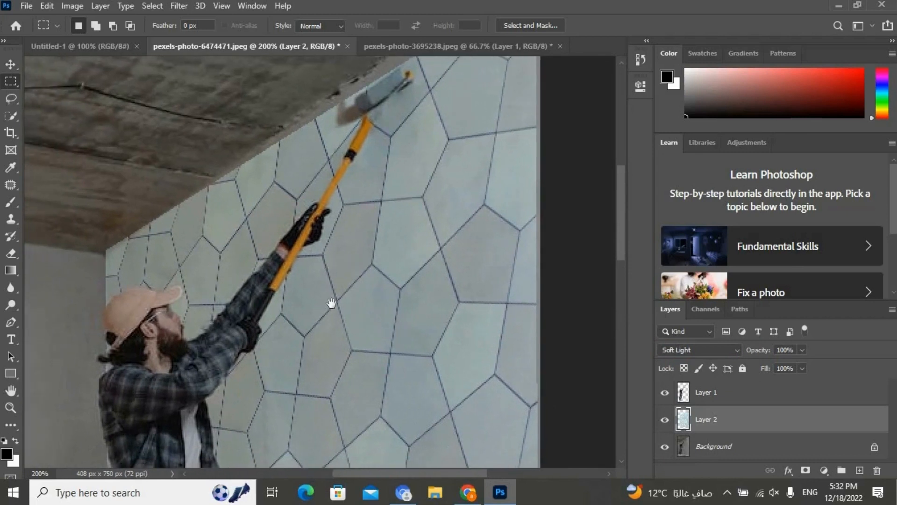
left_click_drag(332, 303, 333, 282)
left_click_drag(296, 331, 298, 306)
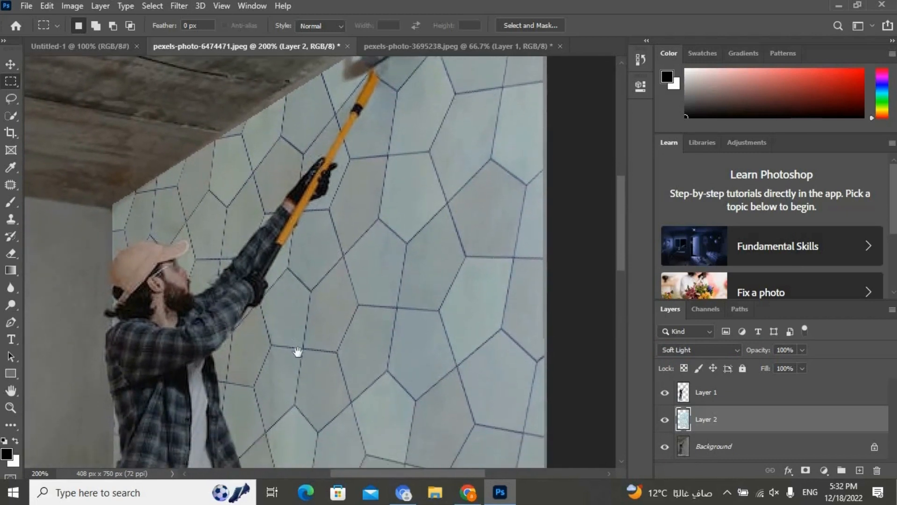
left_click_drag(297, 352, 315, 310)
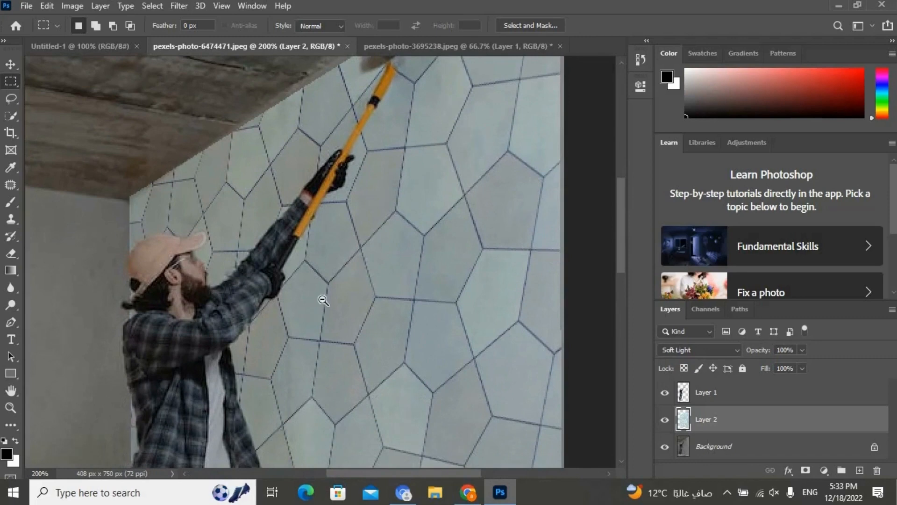
left_click(328, 283, "alt")
left_click(327, 283, "alt")
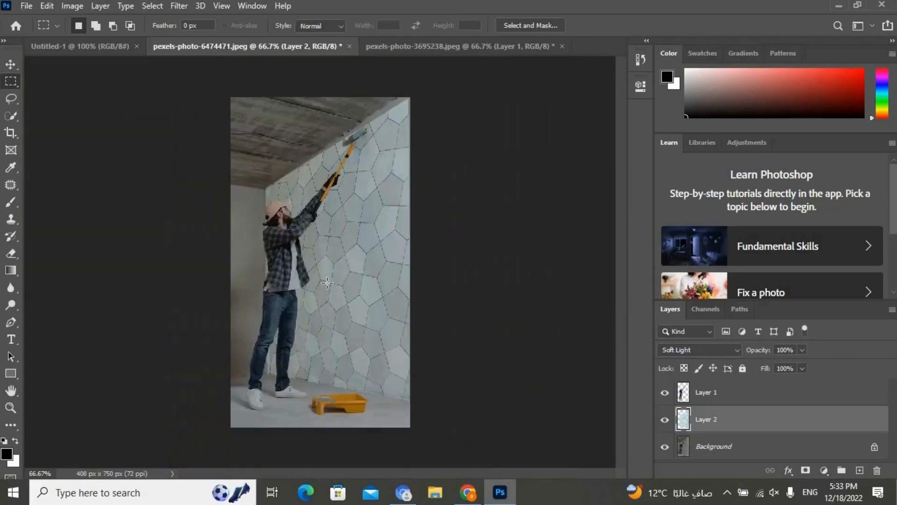
- Examine the man's cut-out edges and the patterned wall beside his body up close, ending on the whole image
key("v")
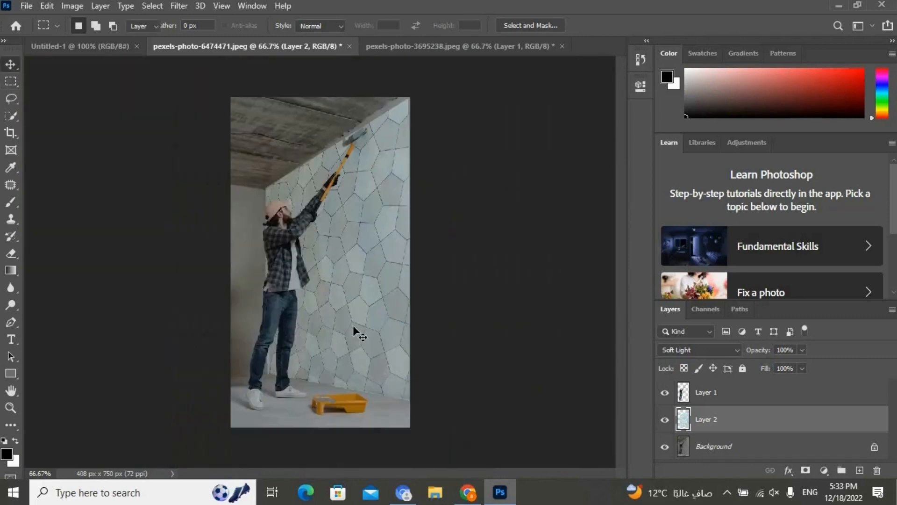
left_click(352, 300, "ctrl")
left_click_drag(256, 281, 342, 281)
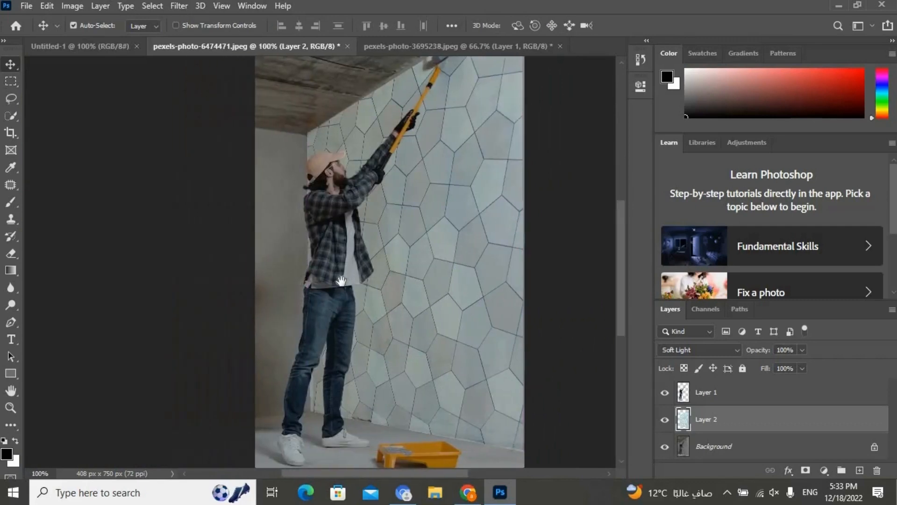
left_click(362, 248, "ctrl")
left_click_drag(382, 191, 346, 314)
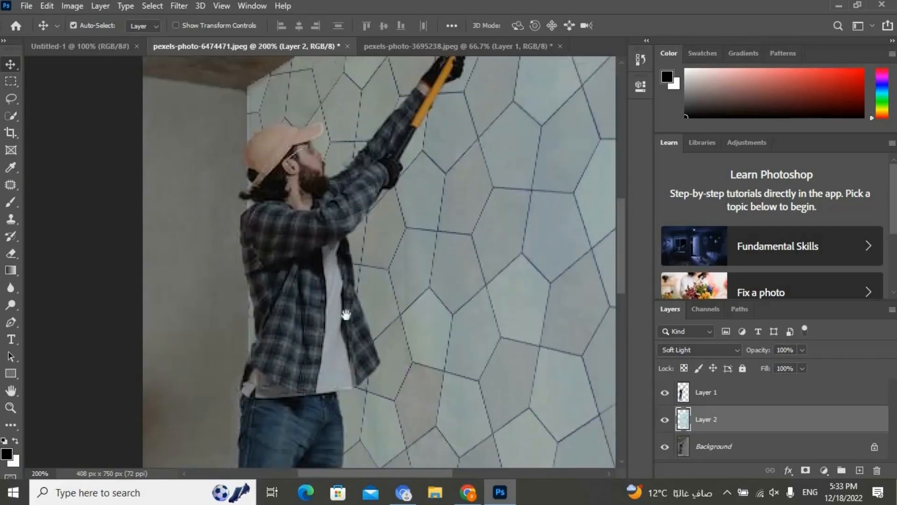
left_click_drag(399, 290, 319, 322)
left_click_drag(436, 282, 279, 374)
left_click_drag(341, 327, 260, 231)
left_click_drag(226, 374, 377, 303)
scroll(377, 188, "down", 1)
scroll(377, 302, "down", 1)
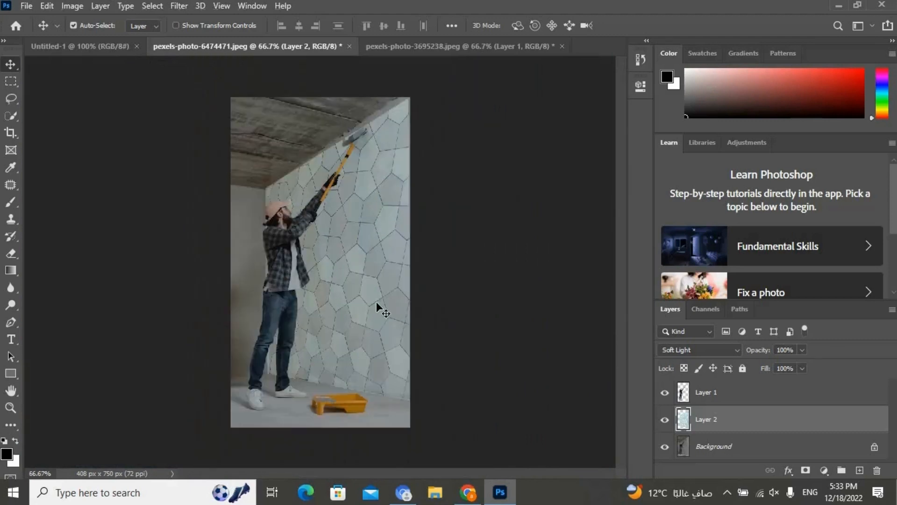
- Deselect the layers and toggle Layer 2's visibility to compare the wall with and without the pattern, leaving it shown
left_click(522, 325)
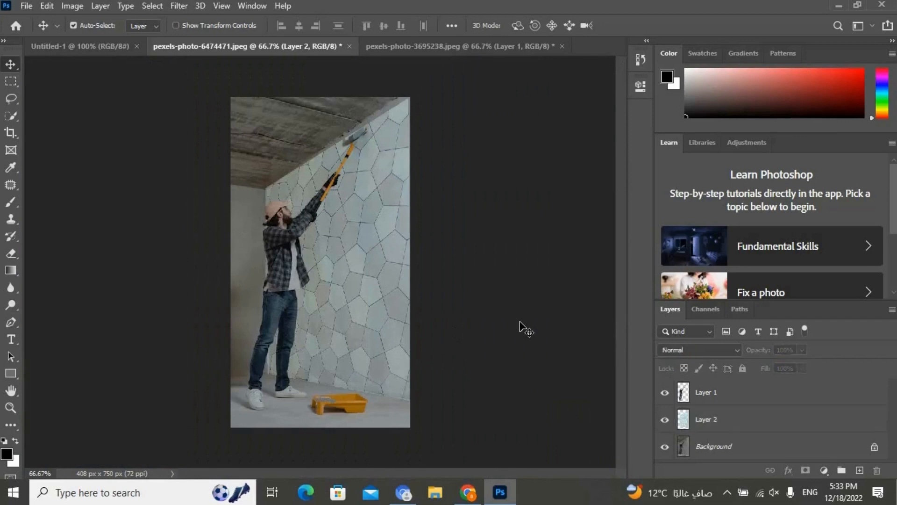
left_click(664, 420)
left_click(665, 420)
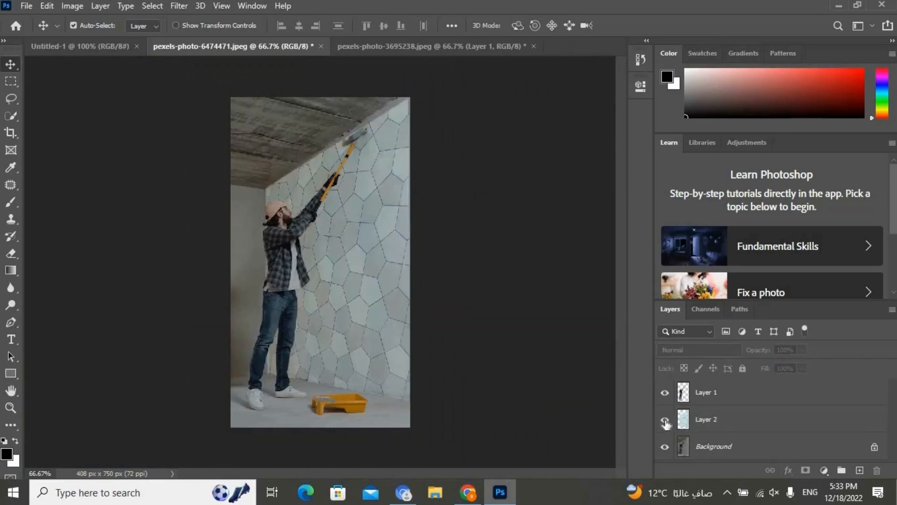
left_click(665, 420)
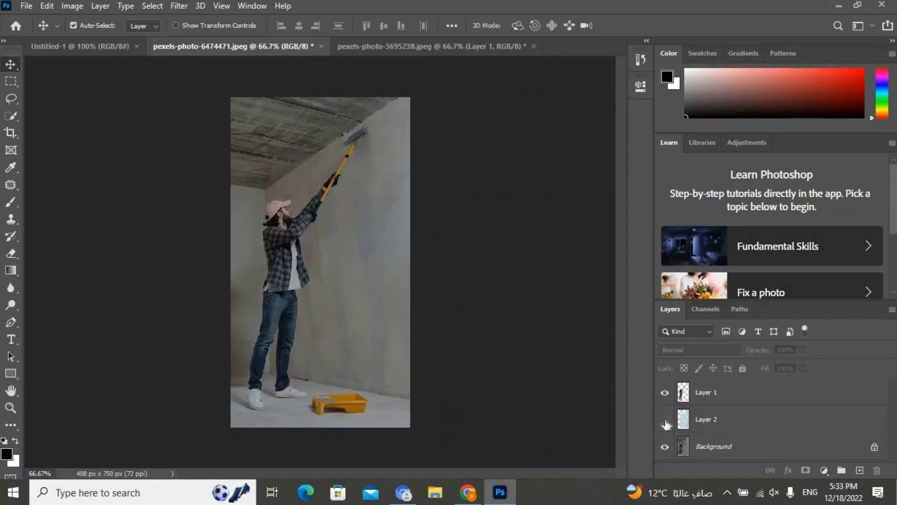
left_click(665, 420)
left_click(665, 420)
left_click(665, 421)
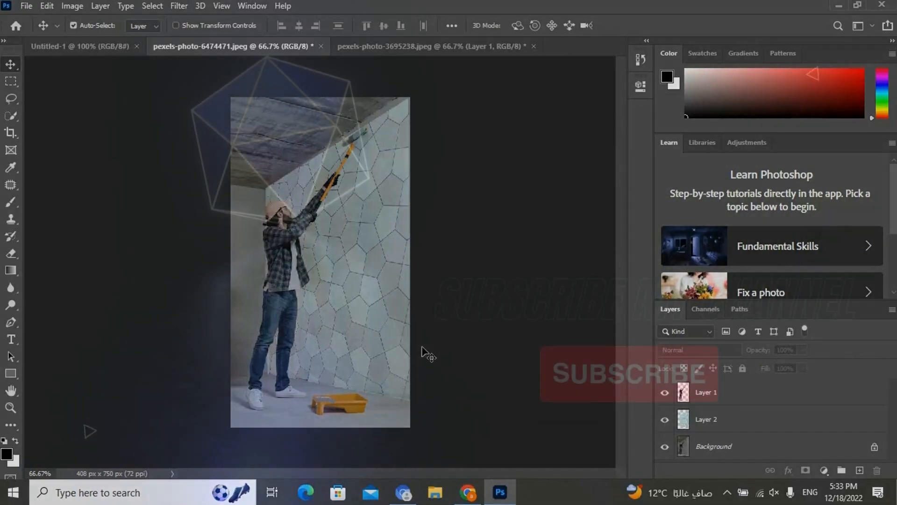